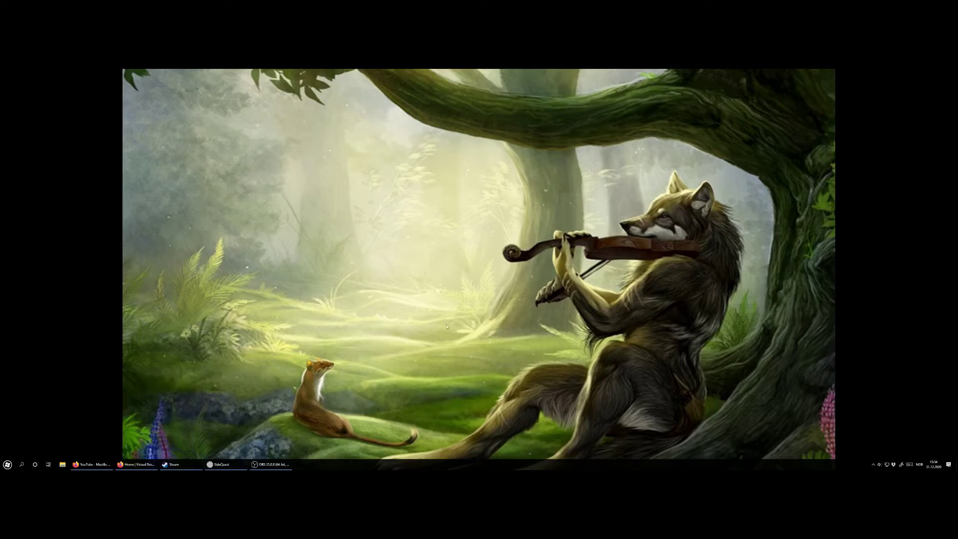
View the Virtual Desktop VR Patch page in SideQuest and the streamer app download page on the Virtual Desktop website.
click(231, 459)
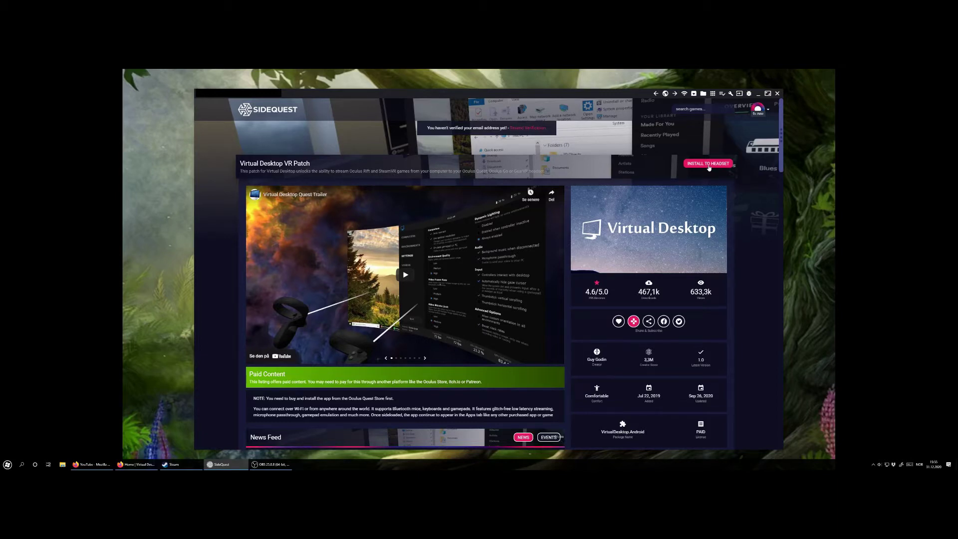
key(super+d)
click(135, 464)
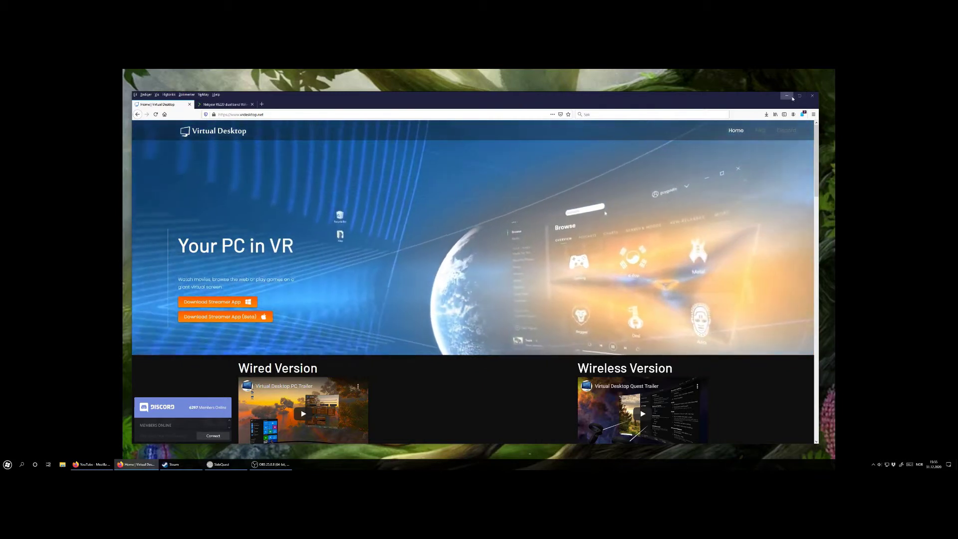
click(788, 96)
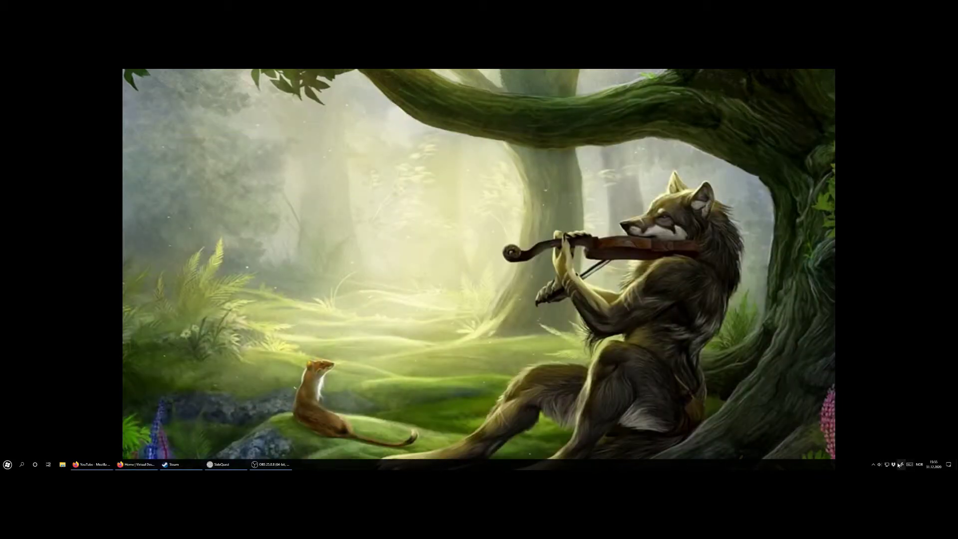
Open the Virtual Desktop Streamer settings and review the available preferred codecs.
click(872, 464)
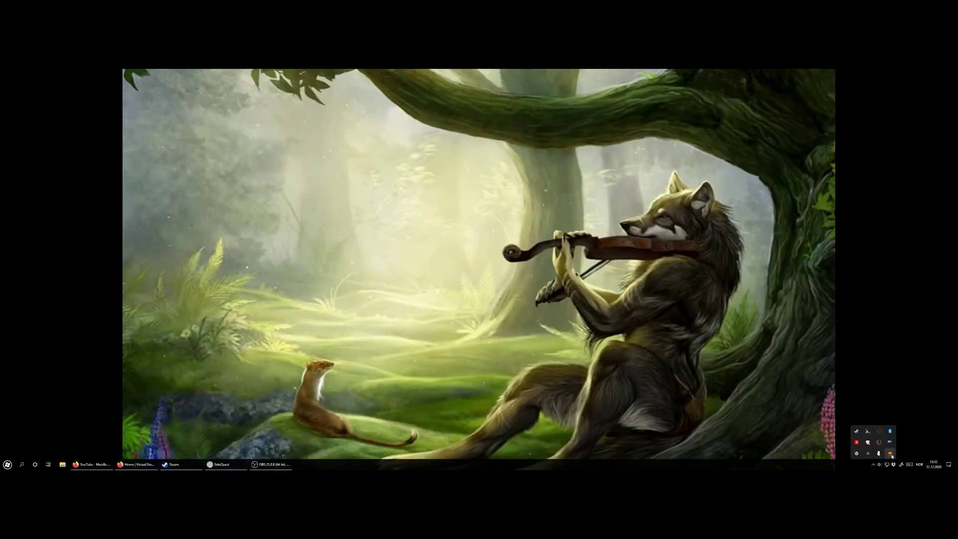
click(890, 453)
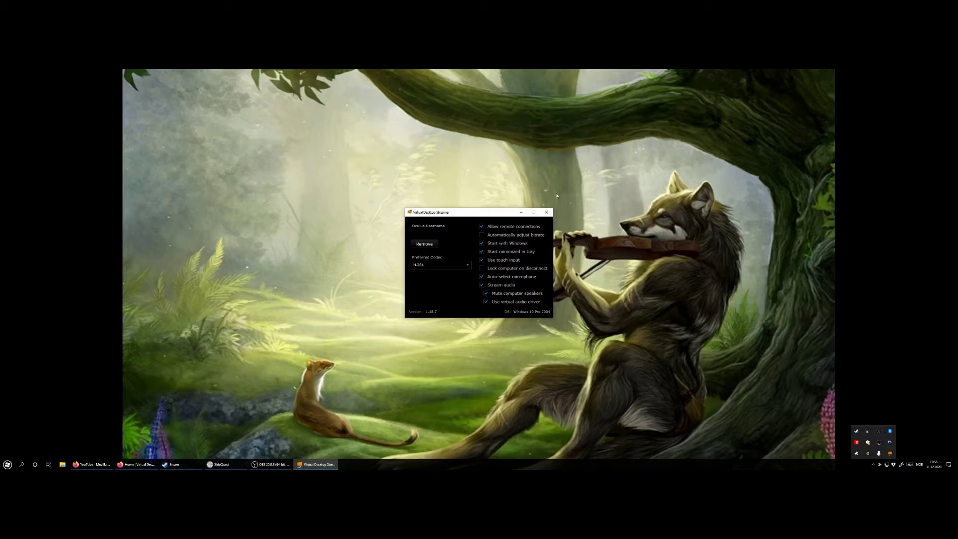
drag(483, 209, 440, 132)
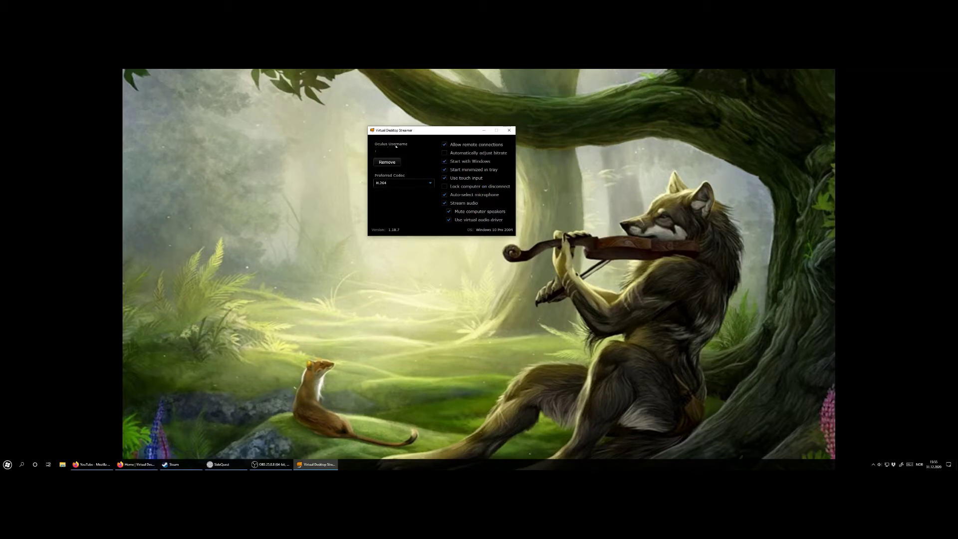
click(432, 183)
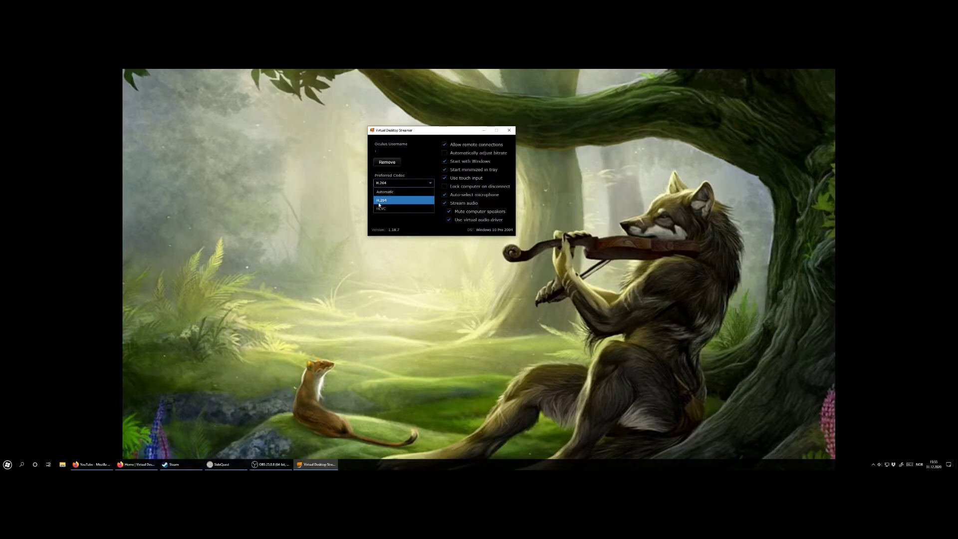
click(428, 157)
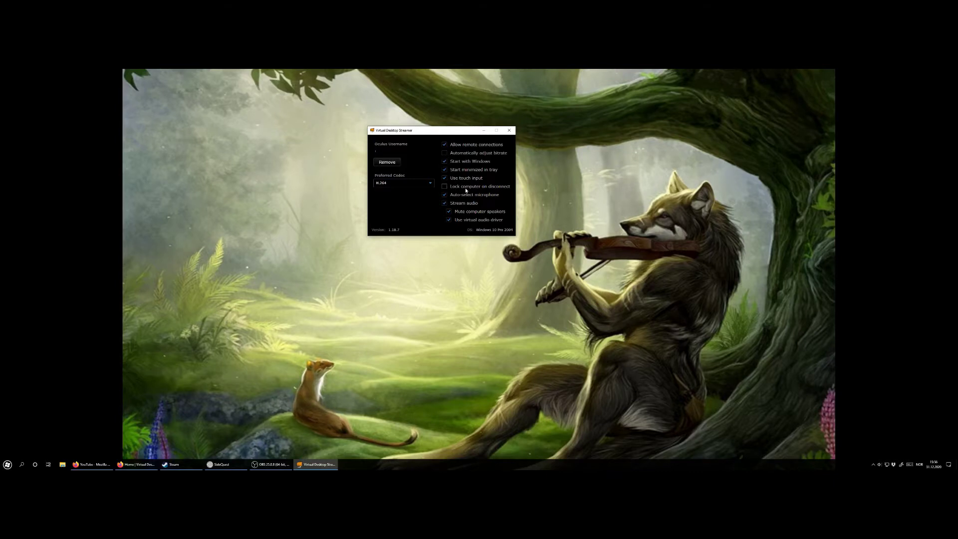
View the Netgear R6220 dual band WiFi router product page in the browser and close the browser window with its tabs.
click(315, 464)
click(135, 464)
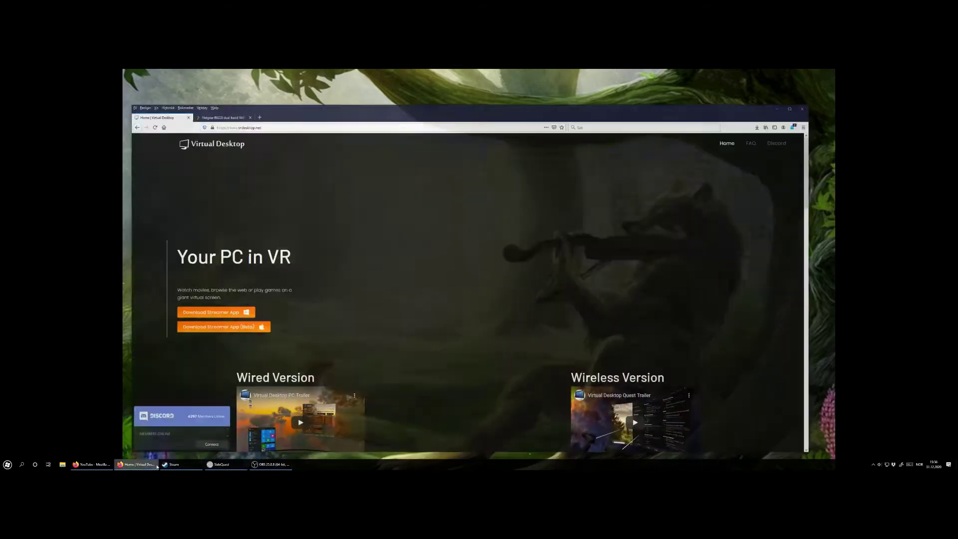
key(ctrl+Tab)
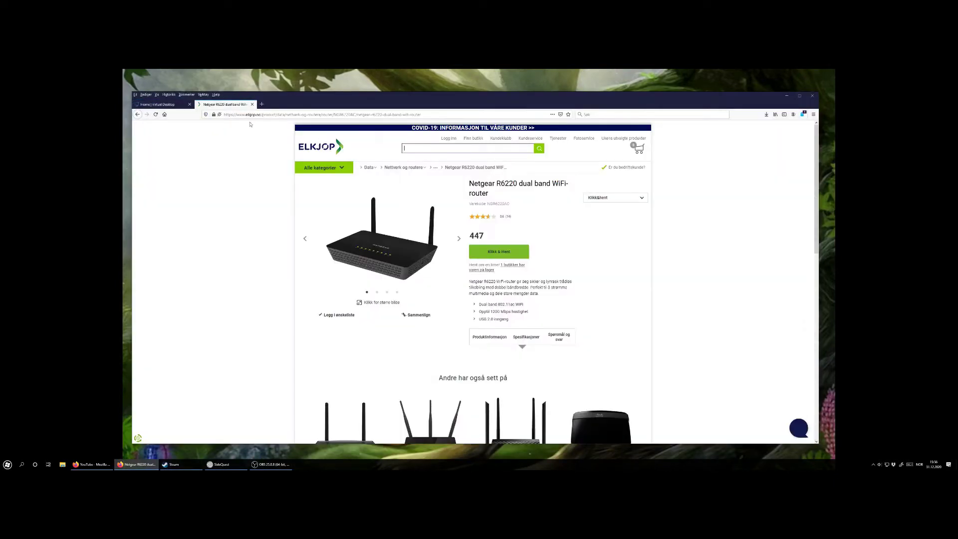
click(815, 99)
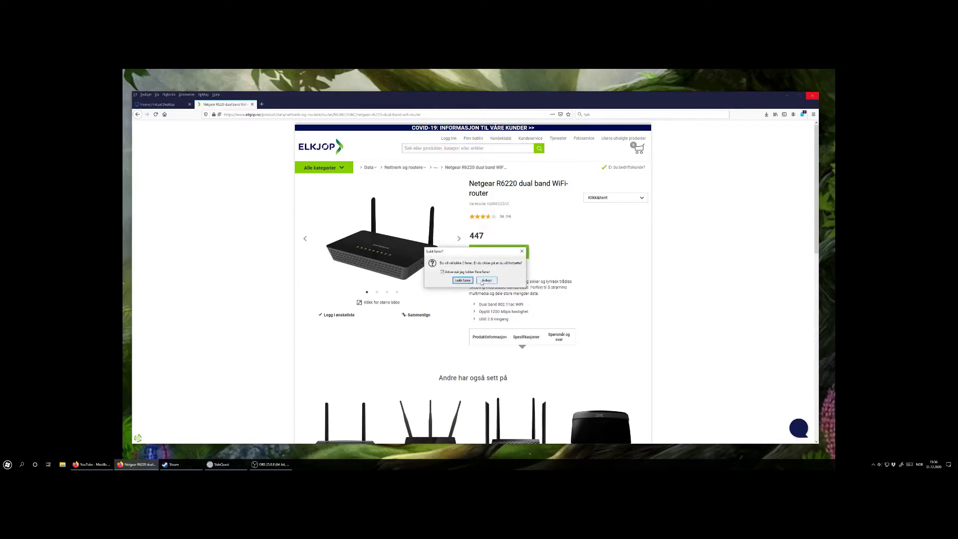
click(463, 280)
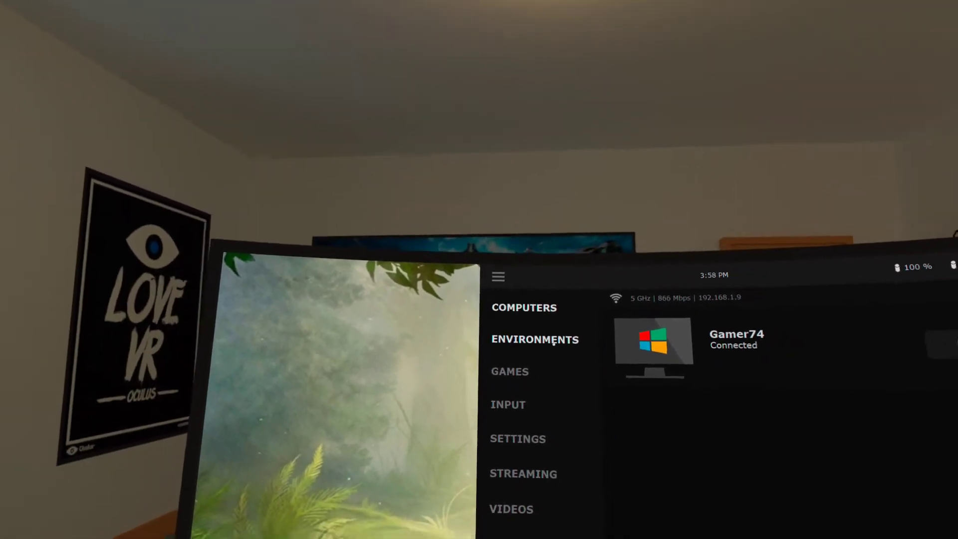
Try the purple nebula space environment in Virtual Desktop and return to the Computer Room environment.
click(553, 342)
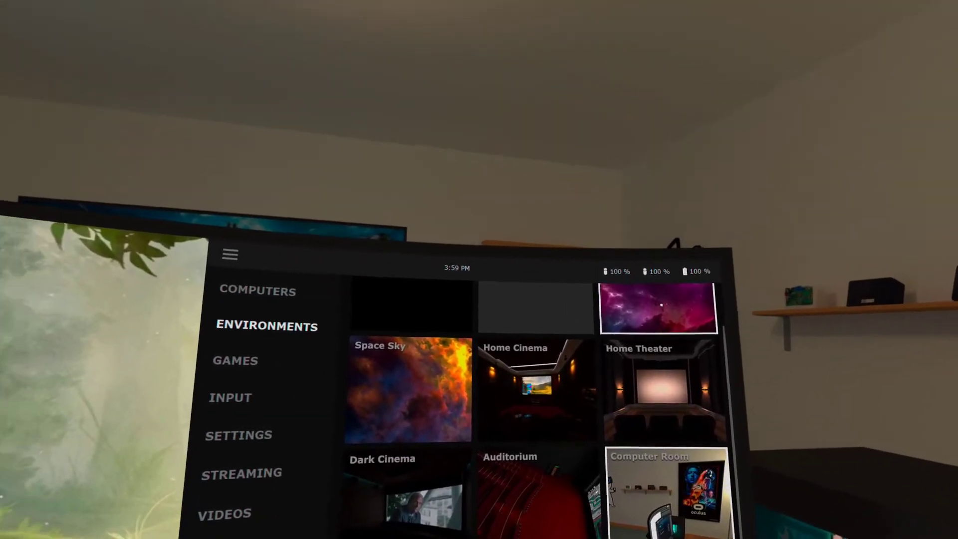
click(662, 305)
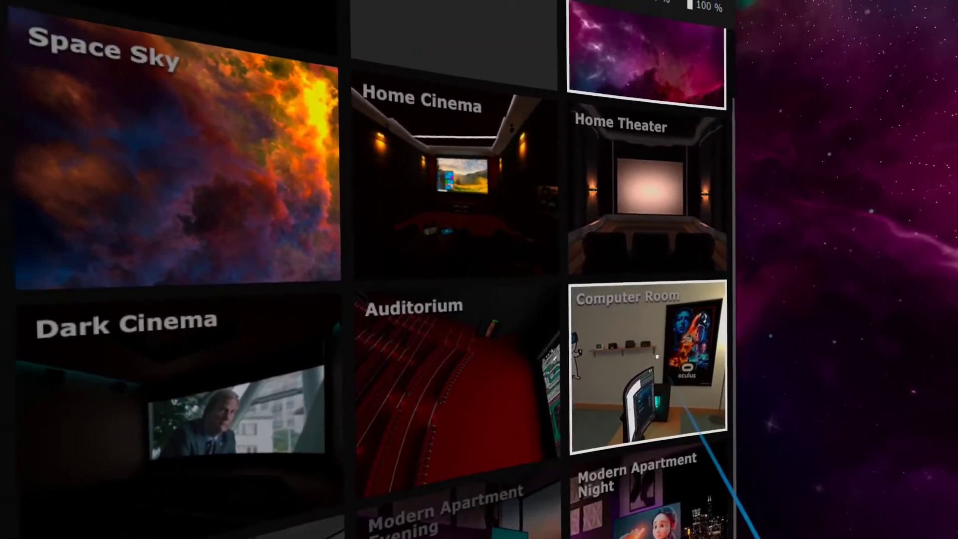
click(658, 356)
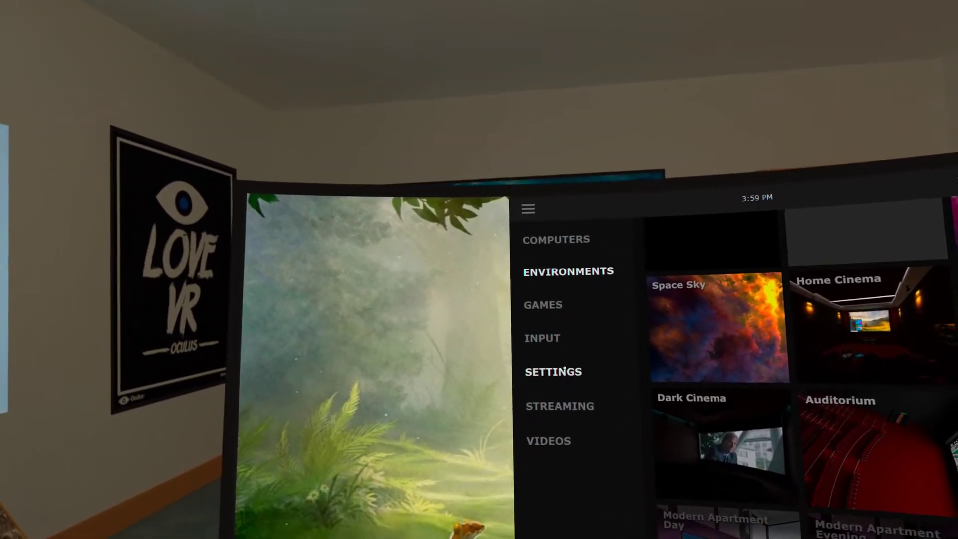
Review Virtual Desktop's general settings and its VR streaming settings for graphics quality, frame rate and bitrate.
click(564, 372)
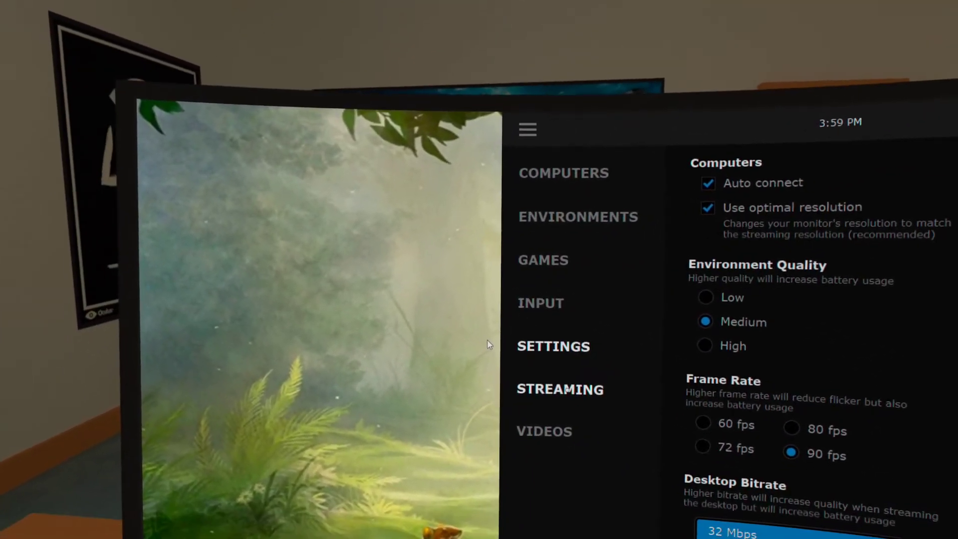
click(567, 389)
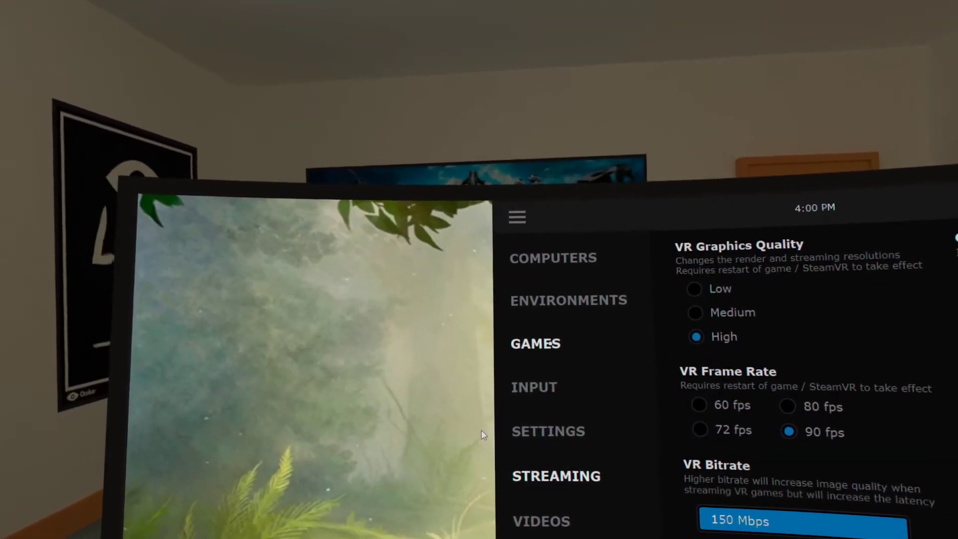
Look through the Oculus and Steam games listed in Virtual Desktop and launch SteamVR.
click(549, 343)
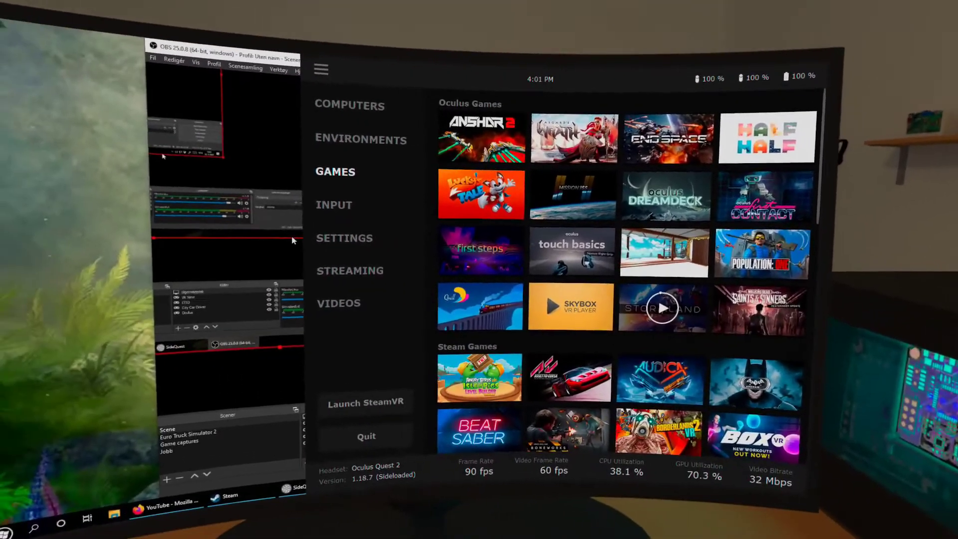
scroll(663, 308, down, 10)
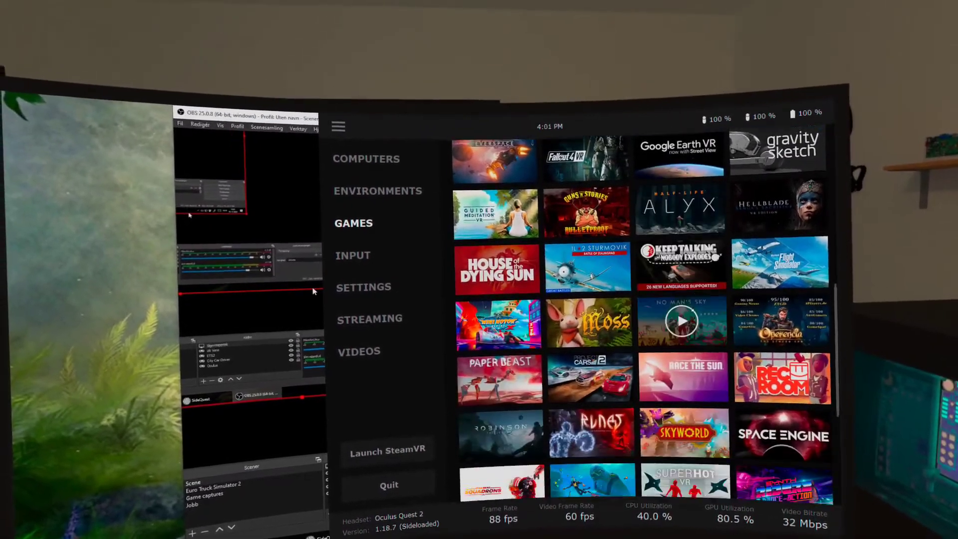
scroll(682, 320, down, 5)
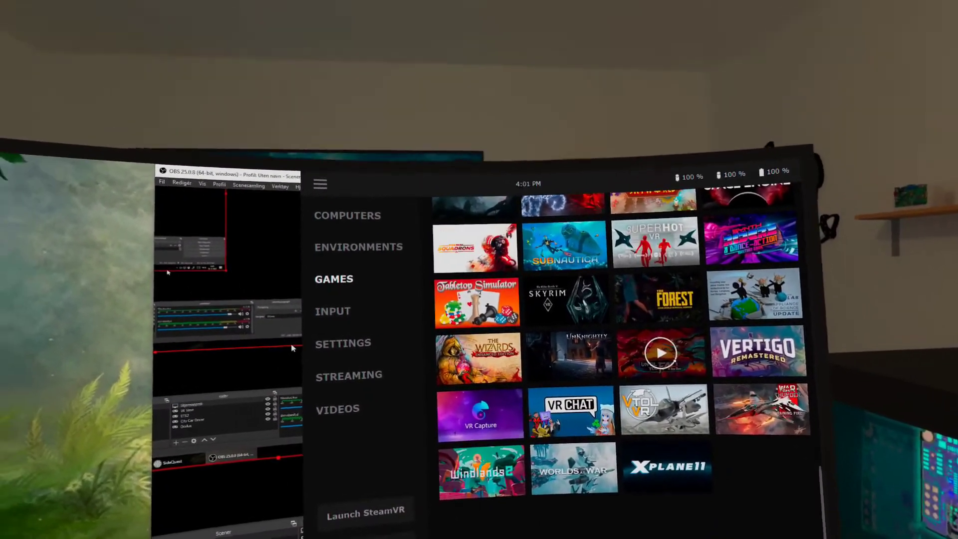
scroll(619, 350, up, 5)
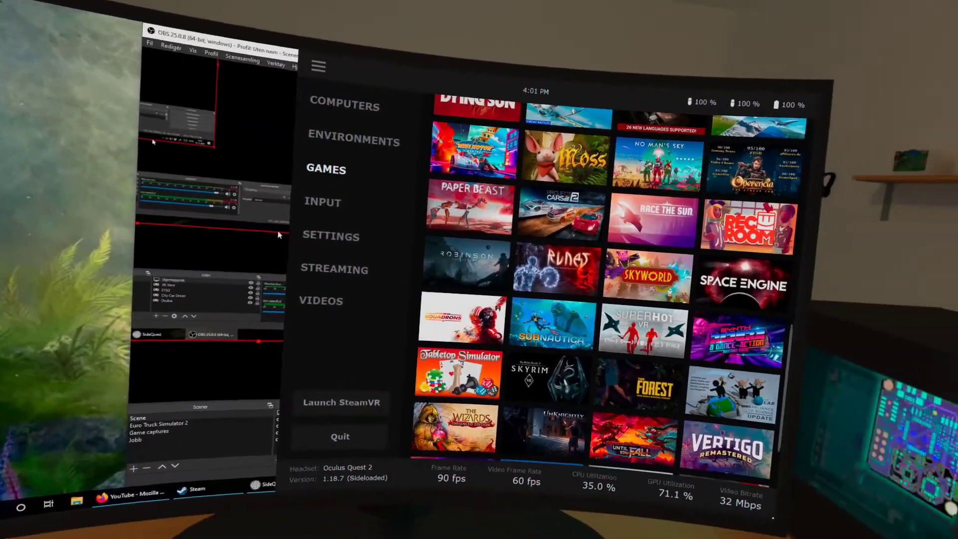
click(341, 402)
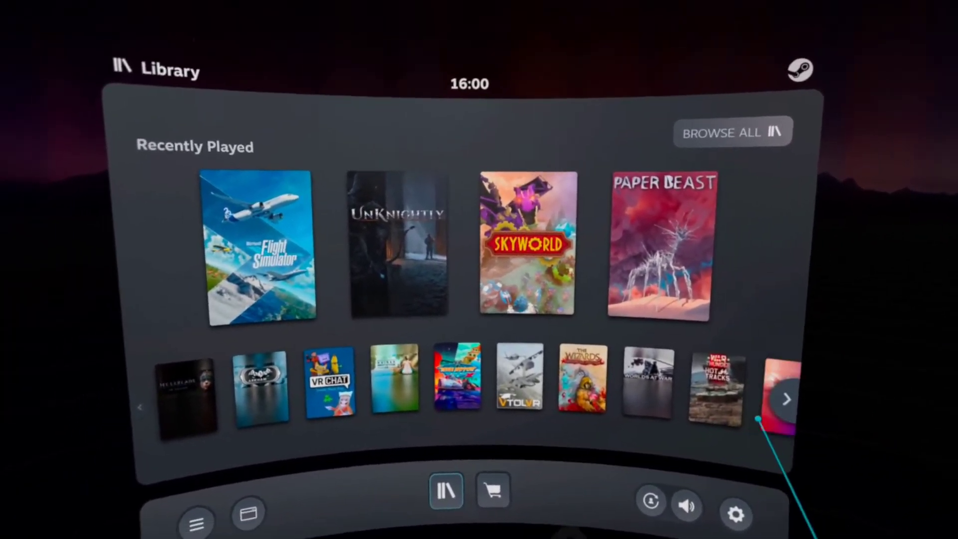
Launch Microsoft Flight Simulator from the recently played games and start the flight at Wallops Flight Facility.
scroll(489, 409, left, 5)
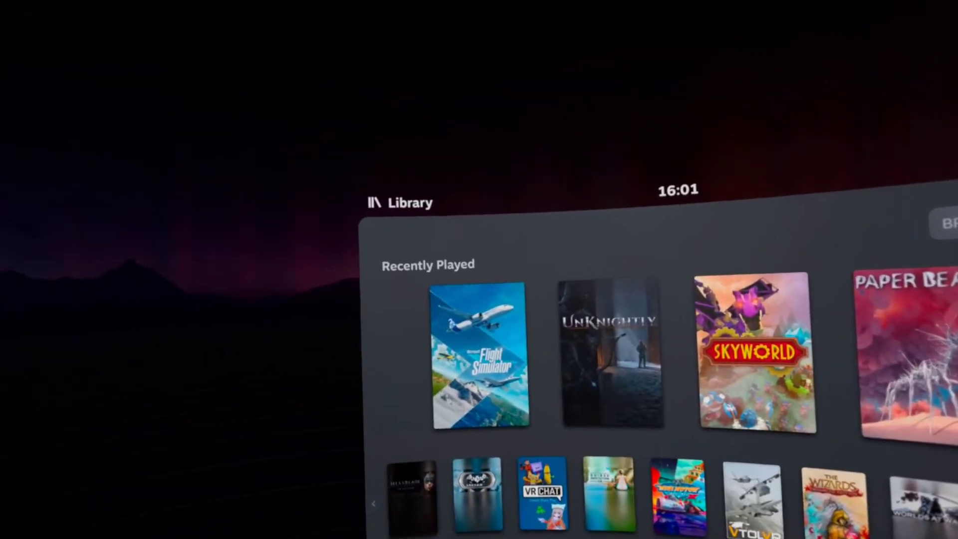
mouse_move(538, 333)
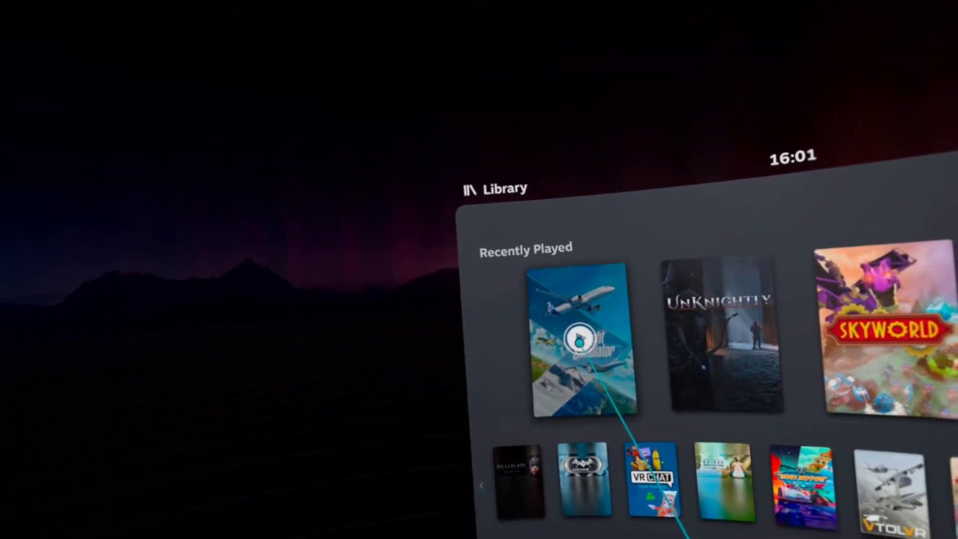
click(579, 342)
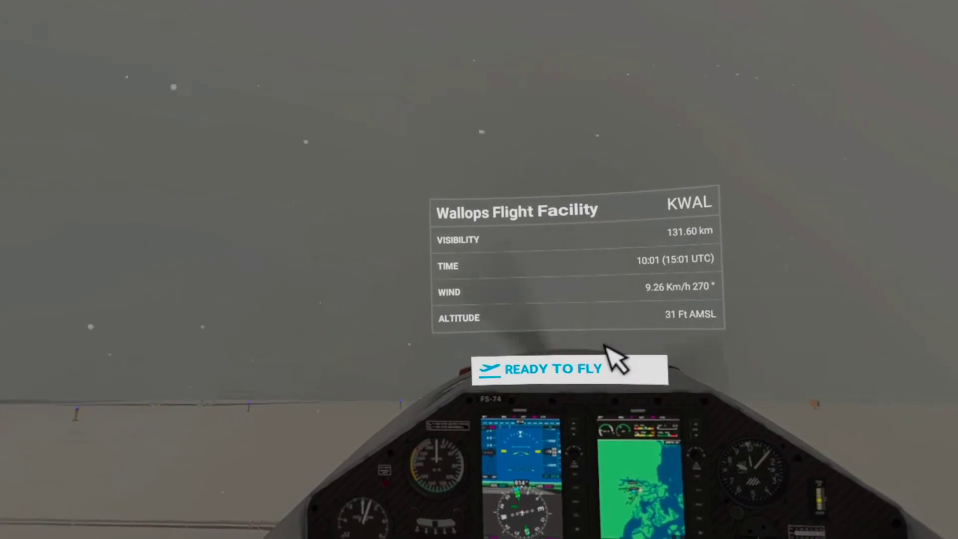
click(606, 350)
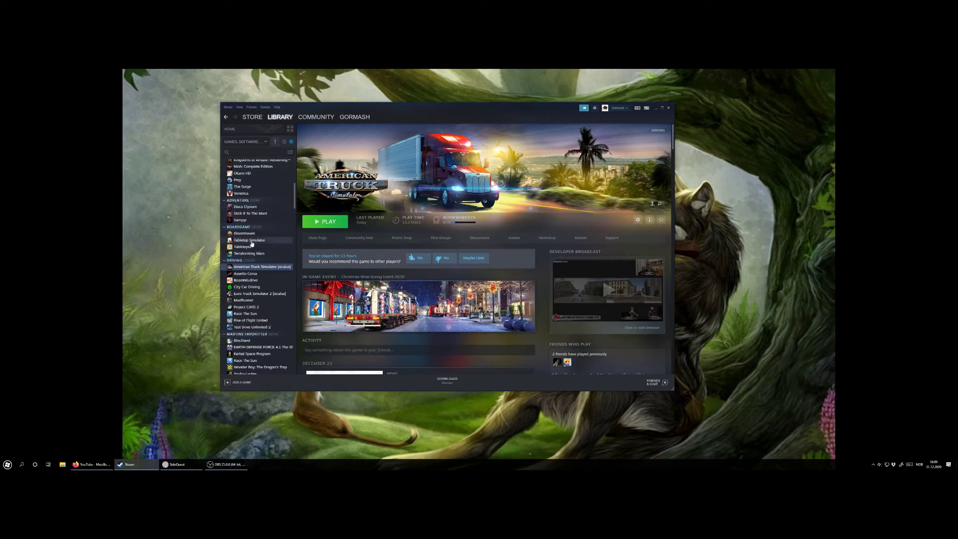
Open the properties of Euro Truck Simulator 2 in the Steam library and review the Desktop Game Theatre setting and launch options.
click(268, 294)
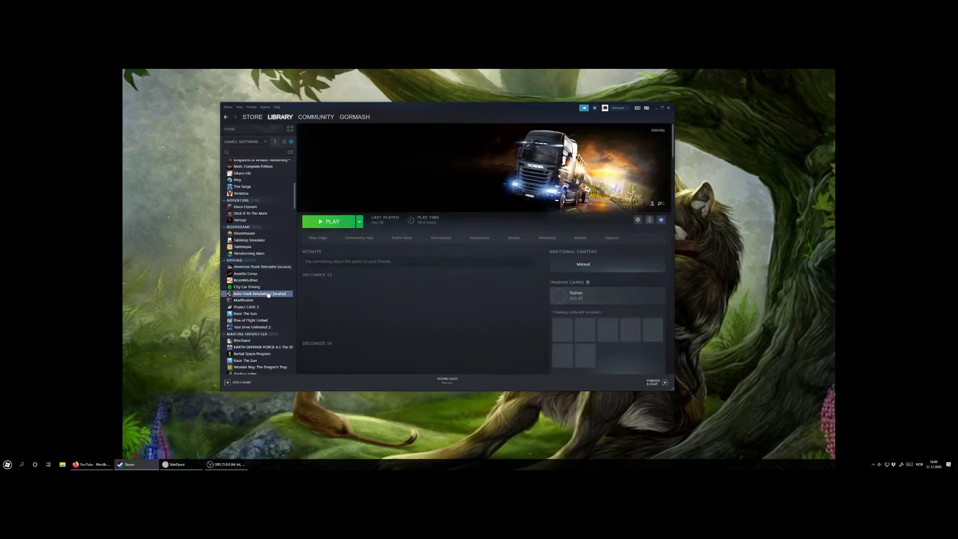
right_click(269, 294)
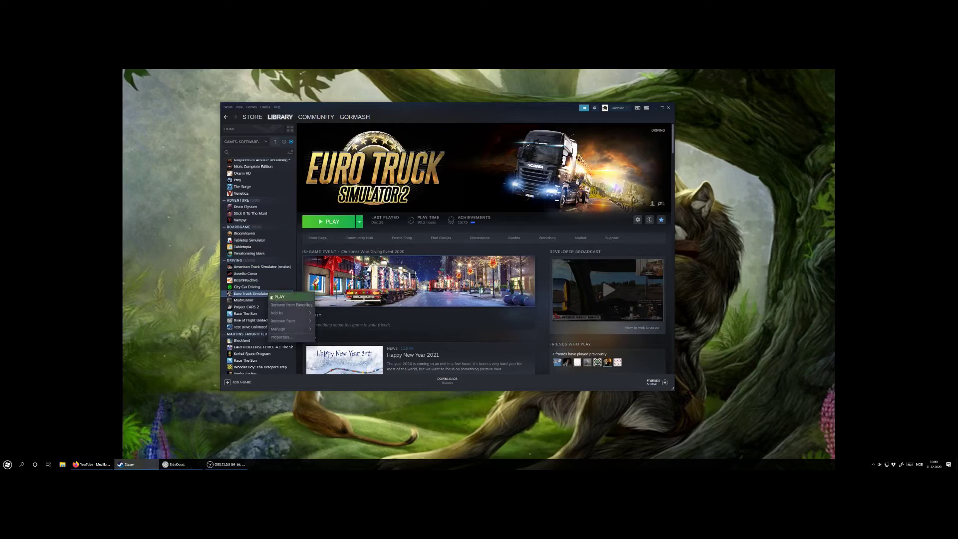
click(283, 338)
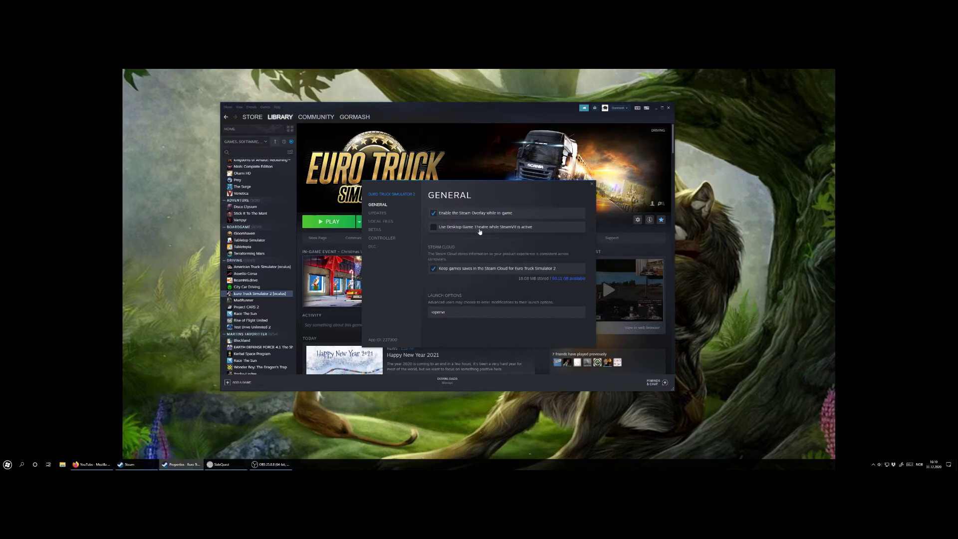
click(436, 229)
drag(431, 312, 452, 312)
click(452, 312)
Opt Euro Truck Simulator 2 into the "oculus - Oculus/Vive - 1.39 - (SDK 1.4.0)" beta and close its properties.
click(375, 231)
click(456, 221)
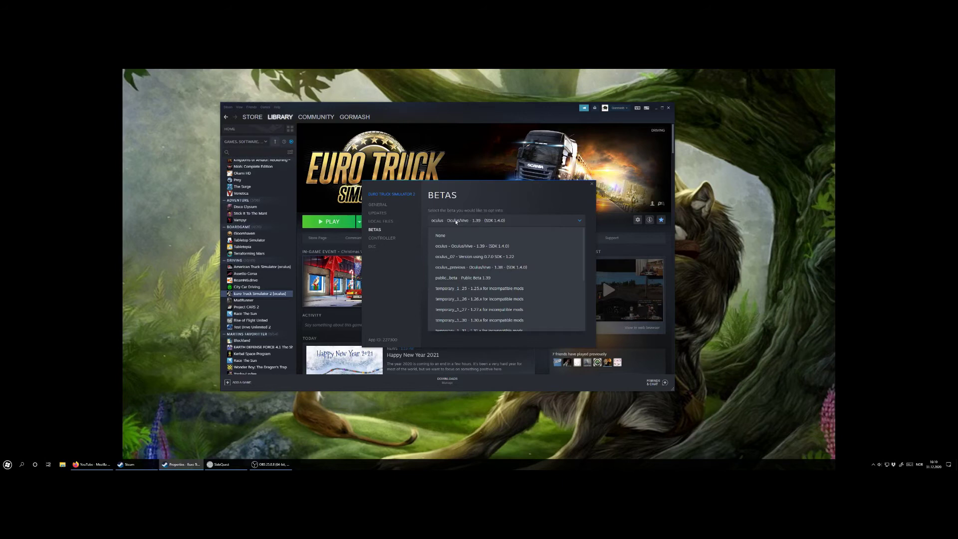
click(456, 247)
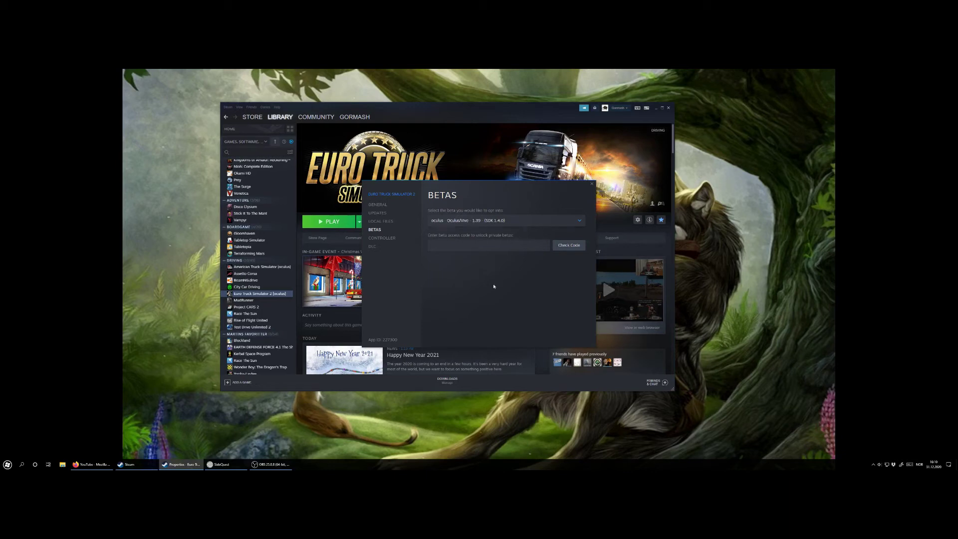
click(592, 183)
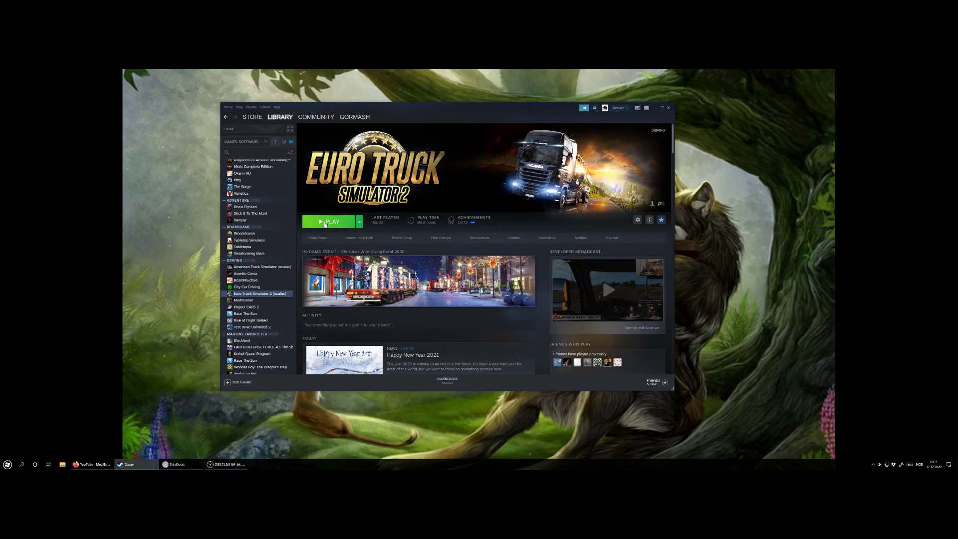
Launch Euro Truck Simulator 2 using the "Play Euro Truck Simulator 2" launch option.
click(325, 223)
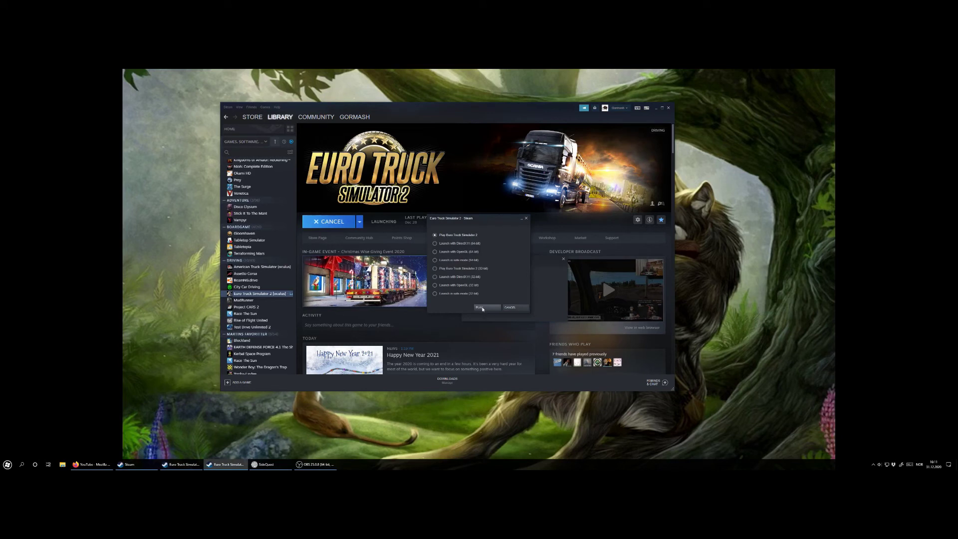
click(482, 308)
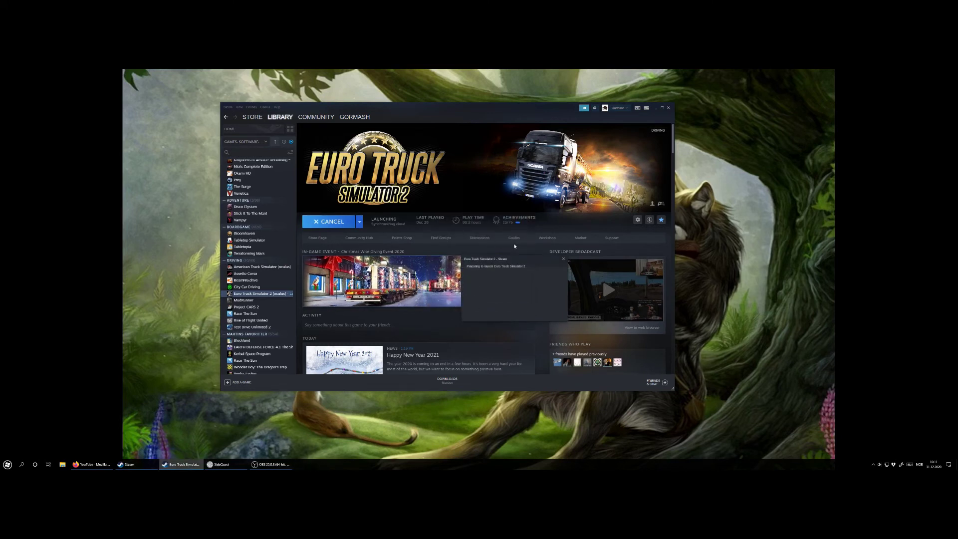